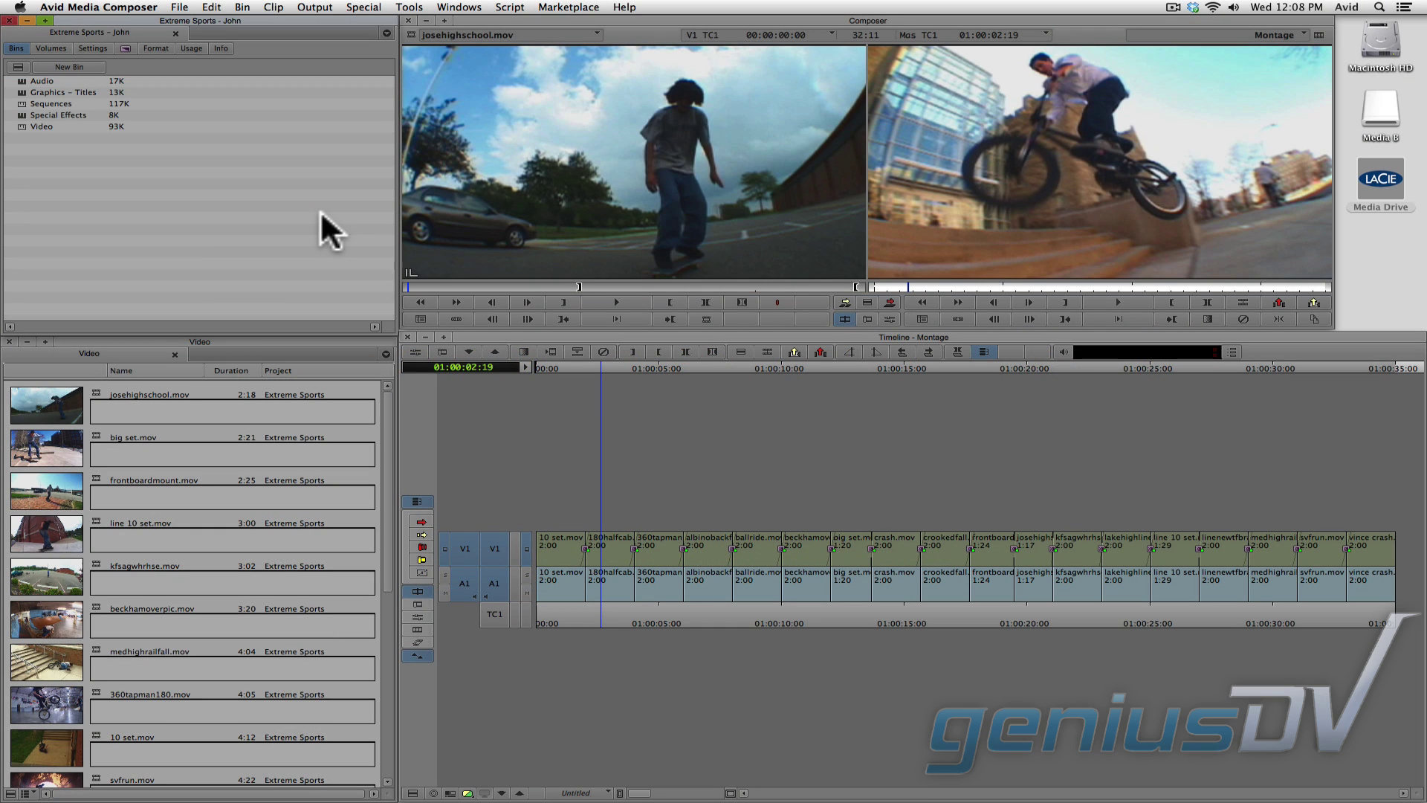
Step: Open the Media Tool Display dialog from the Tools menu
{"action": "left_click", "coordinate": [409, 8]}
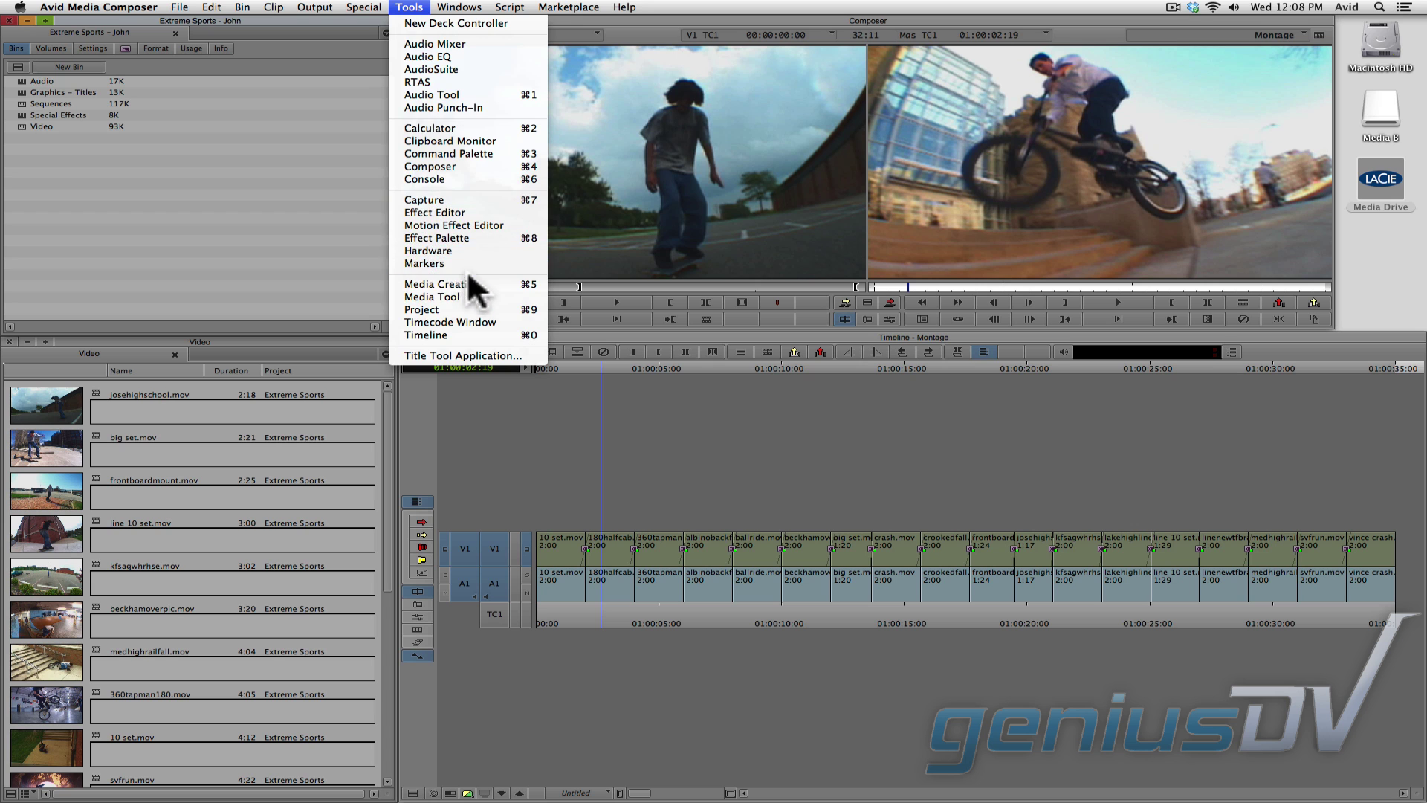
{"action": "left_click", "coordinate": [483, 297]}
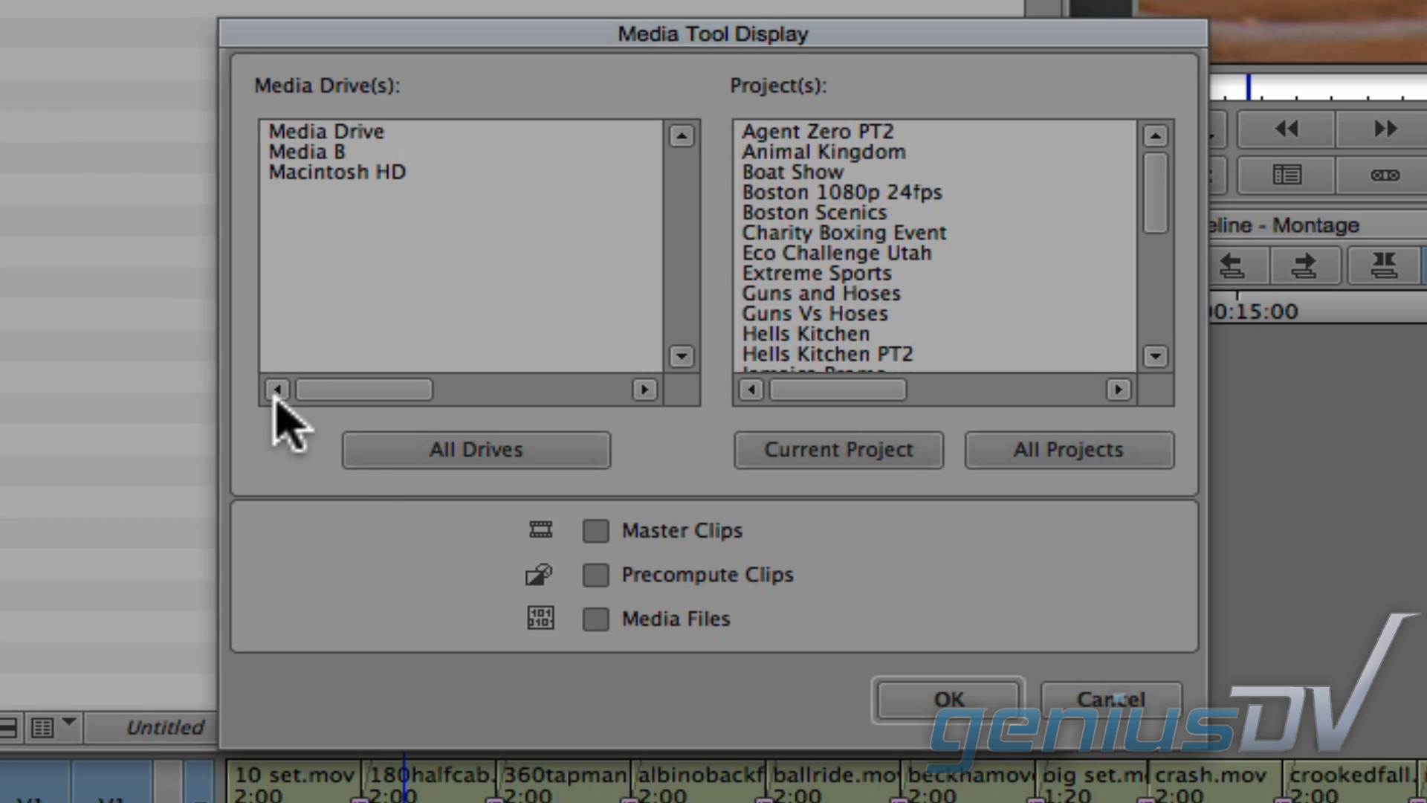
Step: List Extreme Sports master clips from all drives in the Media Tool
{"action": "left_click", "coordinate": [358, 448]}
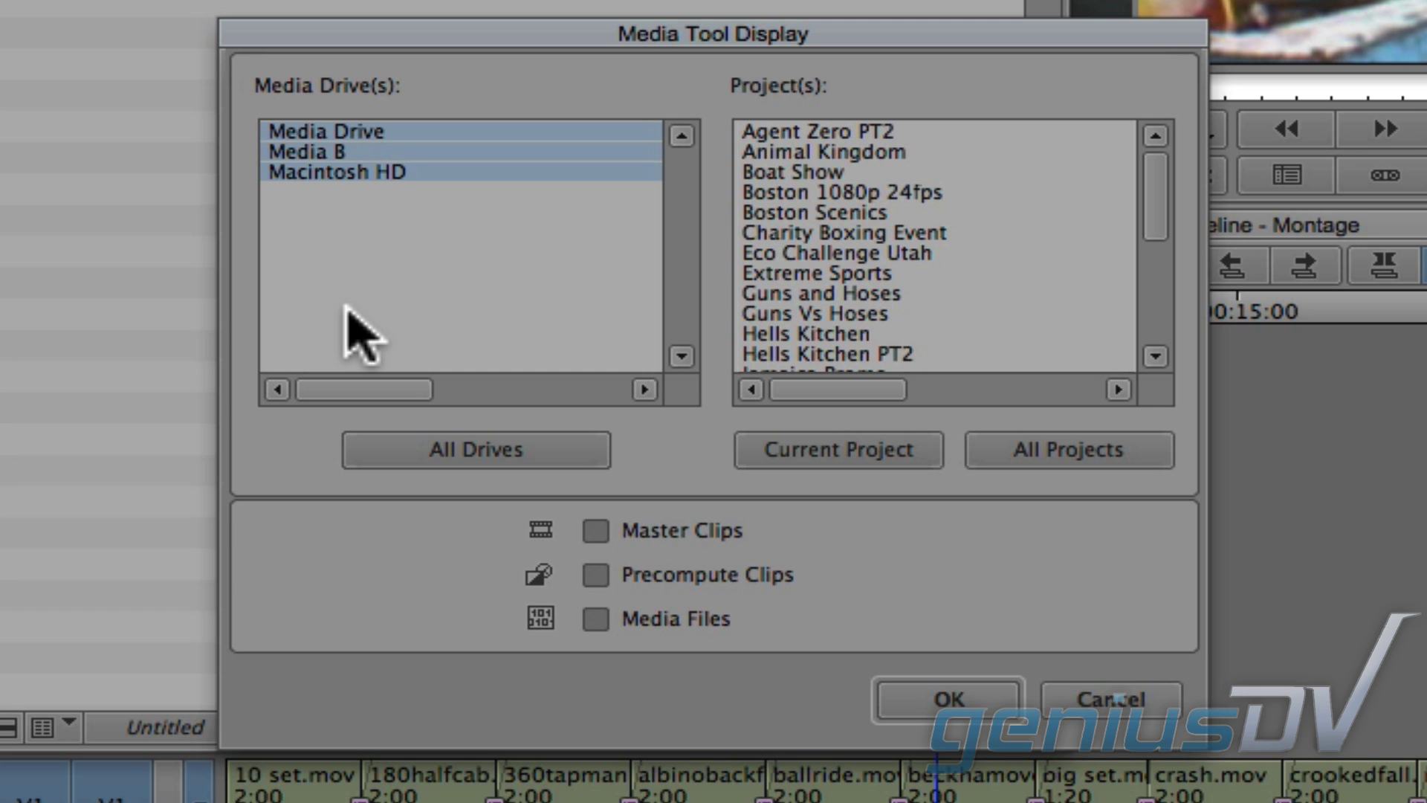
{"action": "left_click", "coordinate": [813, 274]}
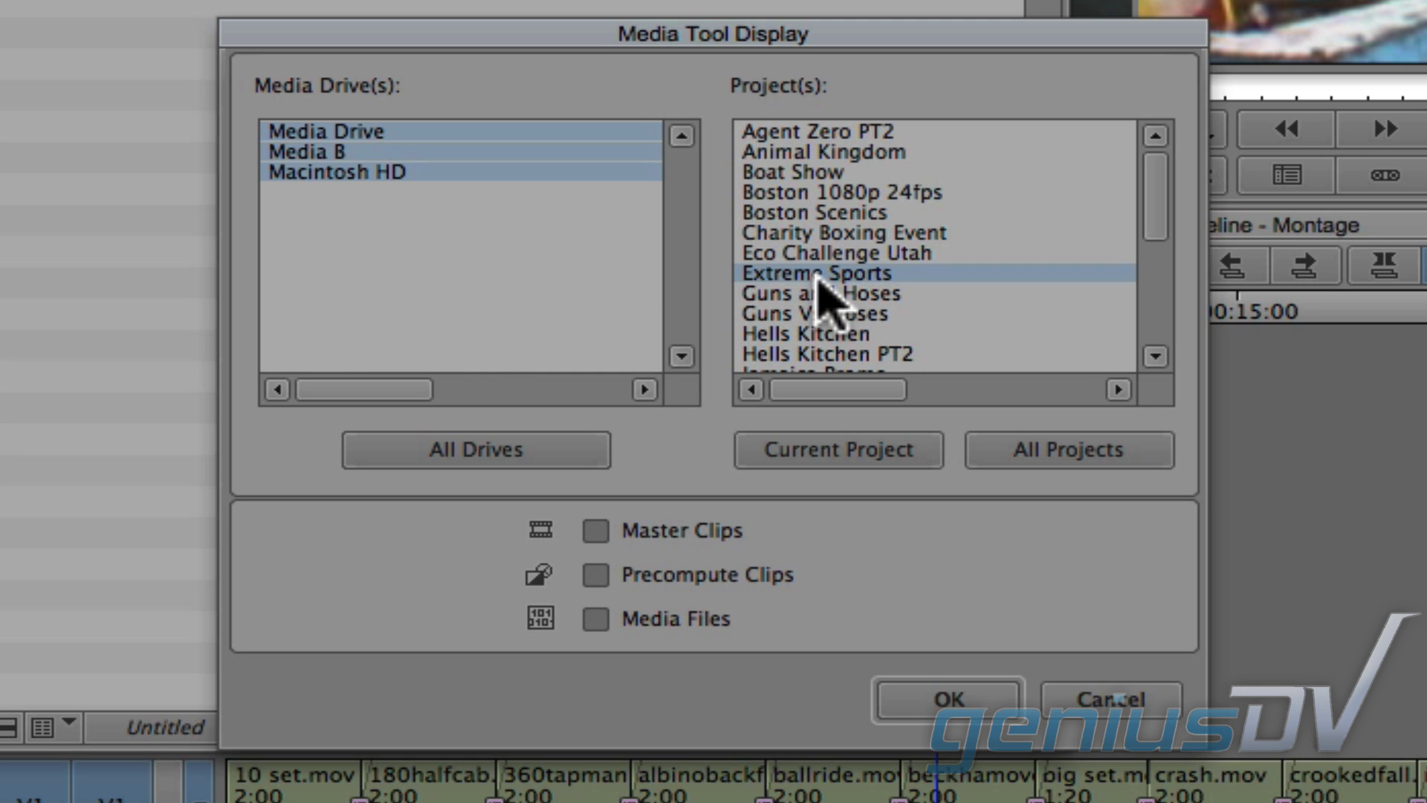
{"action": "left_click", "coordinate": [595, 530]}
{"action": "left_click", "coordinate": [902, 706]}
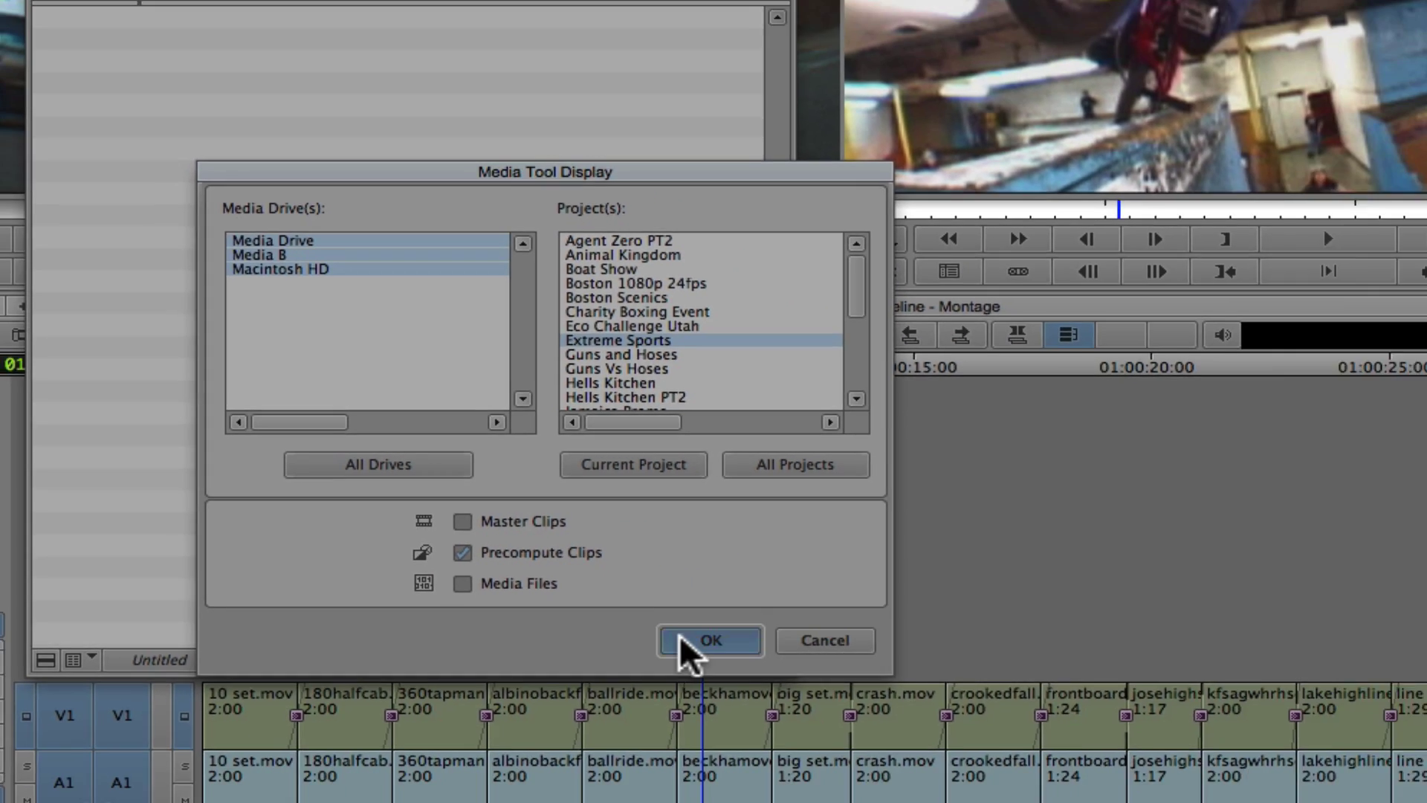
Step: Relist Extreme Sports with Precompute Clips, then with Media Files checked, showing the .mxf files
{"action": "left_click", "coordinate": [691, 640]}
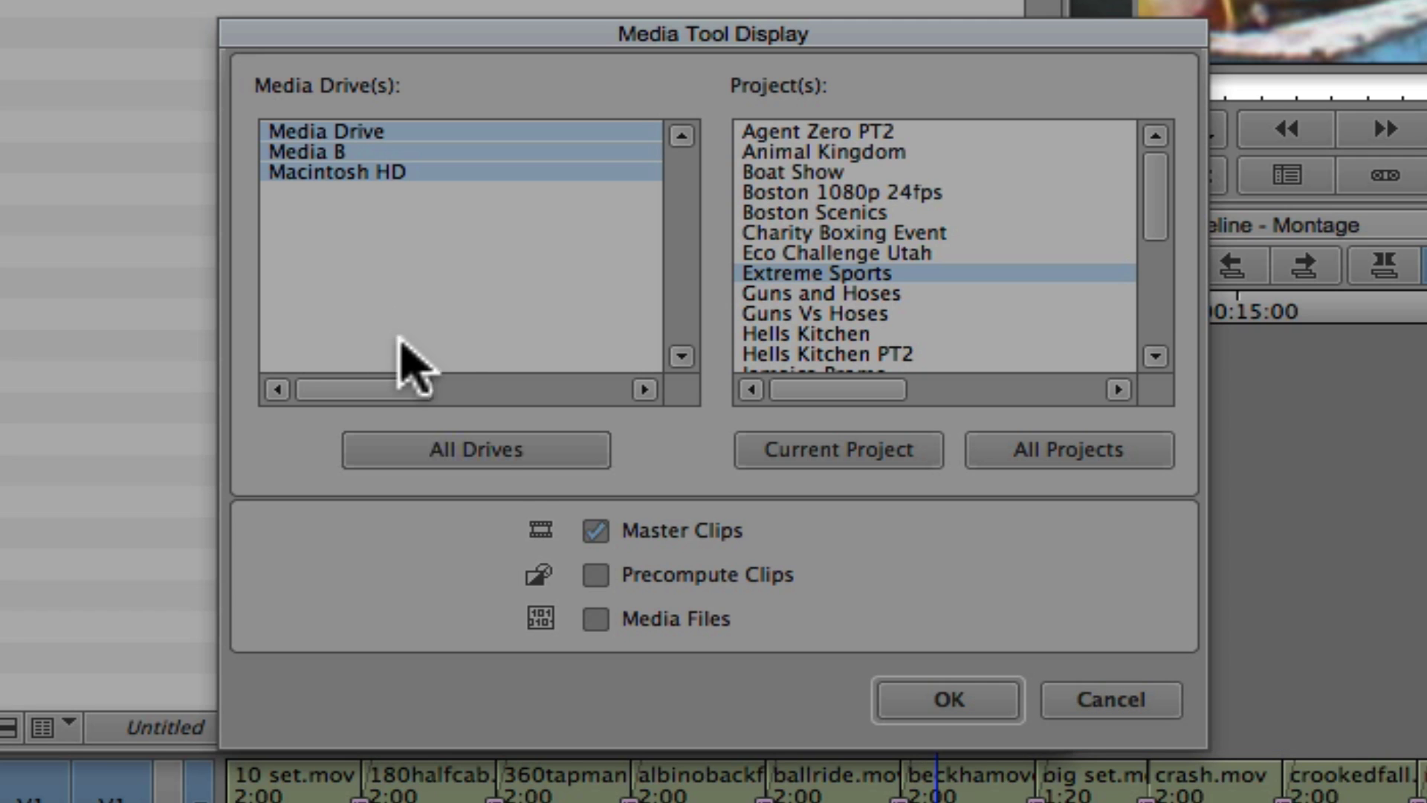
{"action": "left_click", "coordinate": [595, 574]}
{"action": "left_click", "coordinate": [908, 706]}
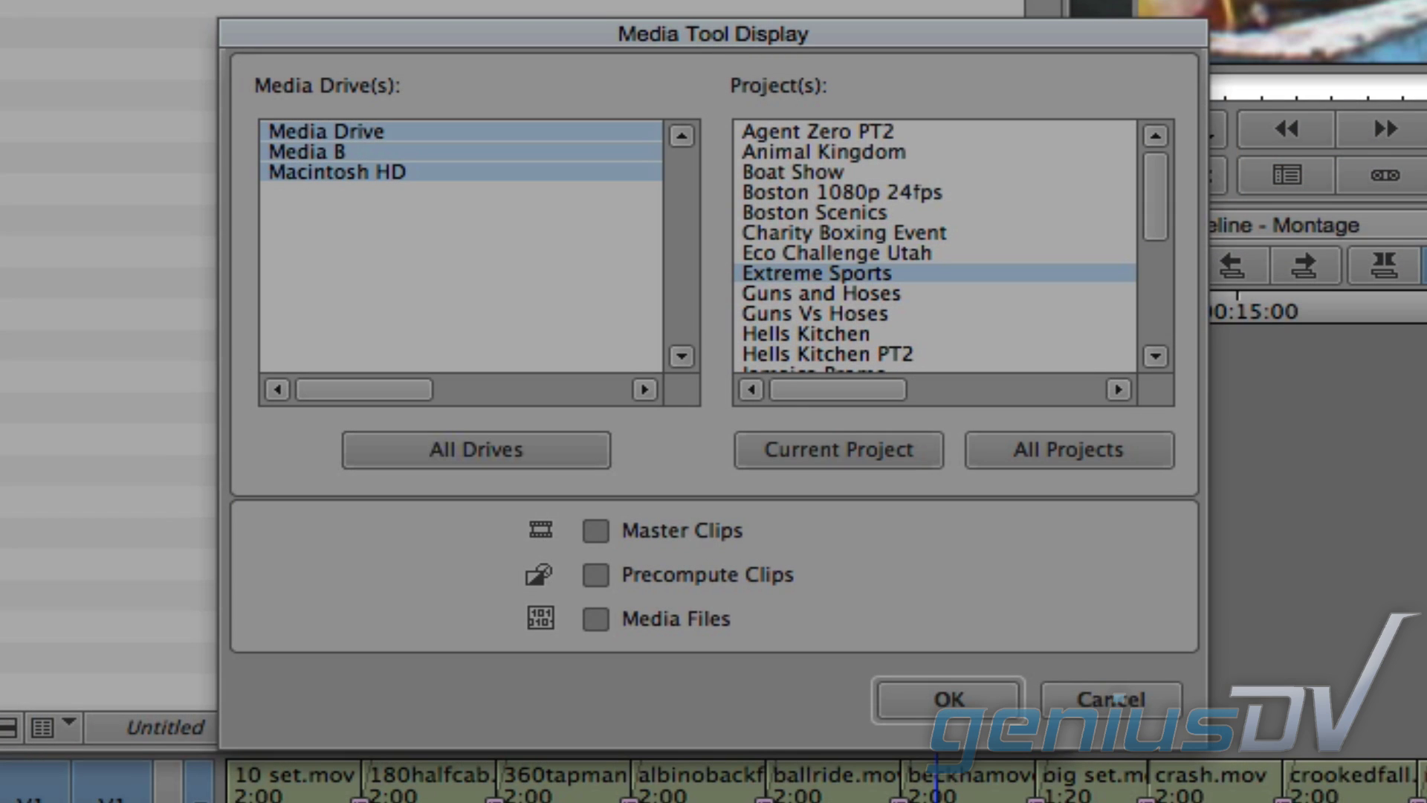
{"action": "left_click", "coordinate": [596, 620]}
{"action": "left_click", "coordinate": [896, 699]}
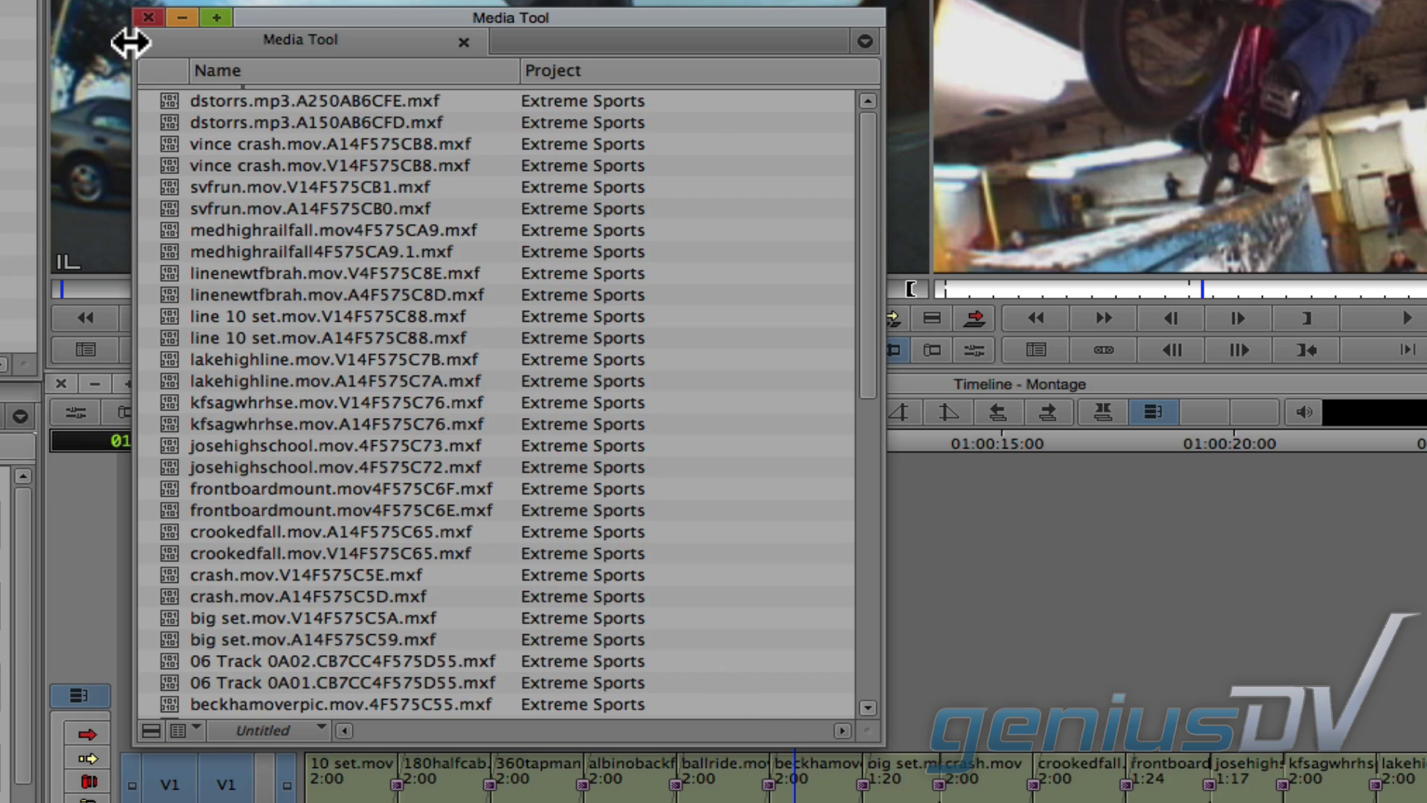
Step: Add Master Clips to Media Files so master clips appear beside their .mxf files
{"action": "left_click", "coordinate": [148, 17]}
{"action": "left_click", "coordinate": [409, 7]}
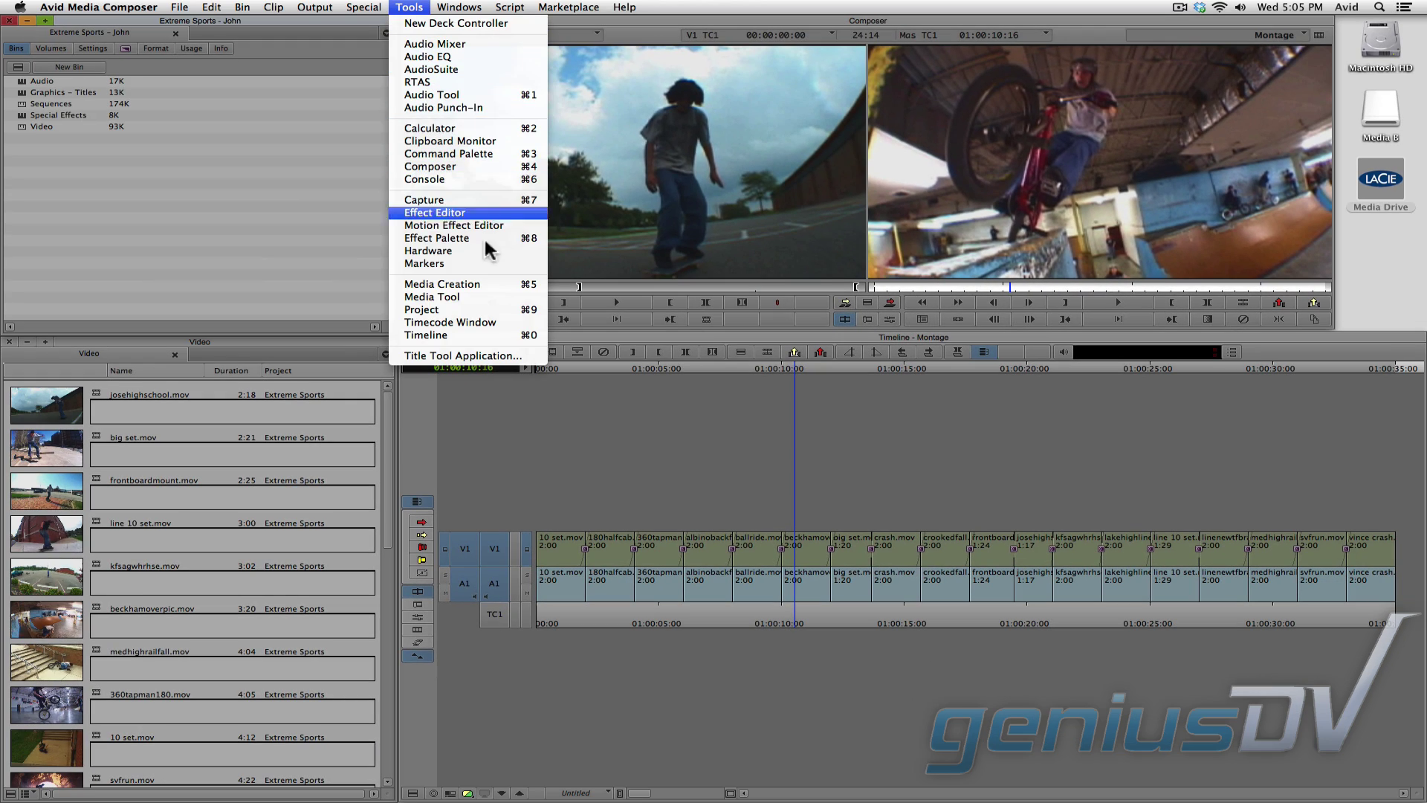
{"action": "left_click", "coordinate": [497, 296]}
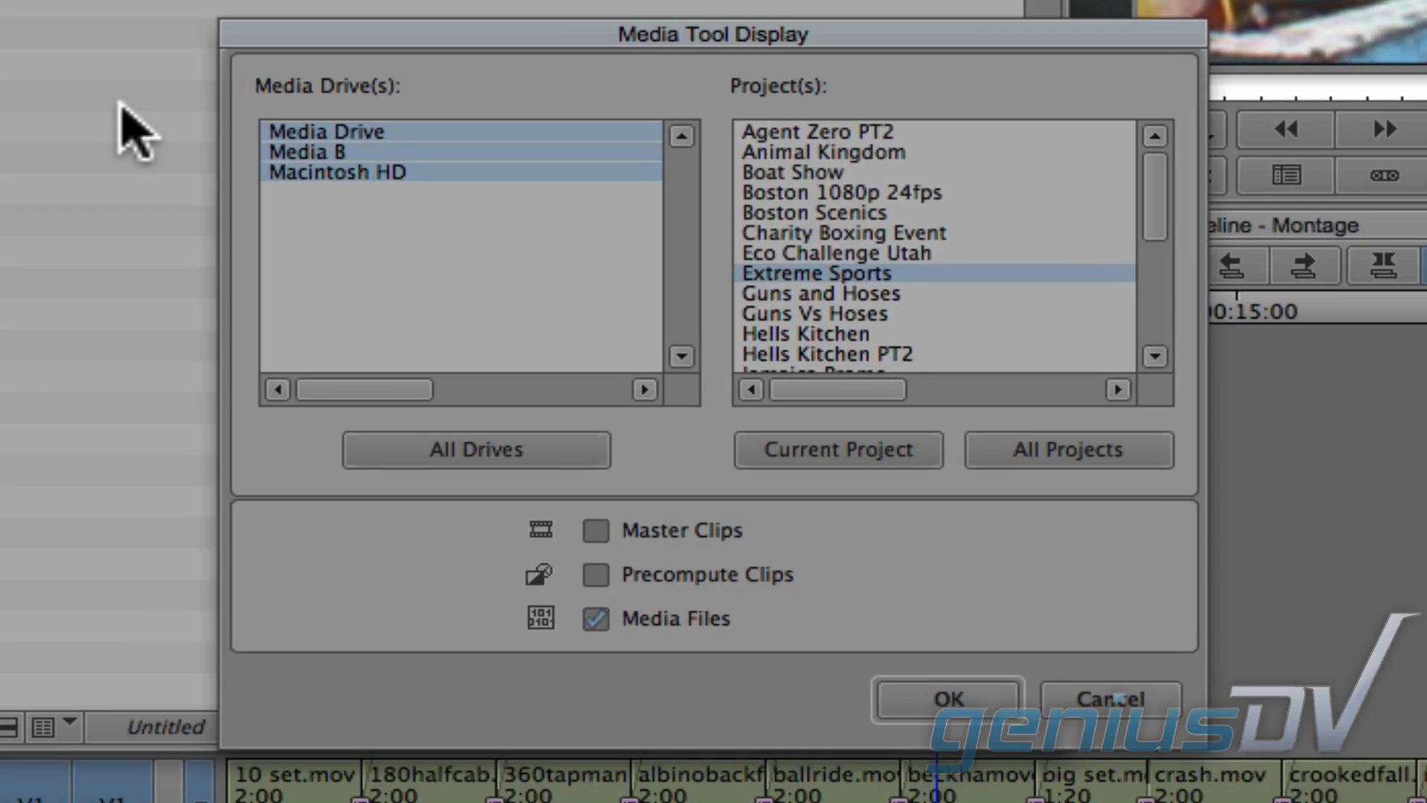
{"action": "left_click", "coordinate": [597, 532]}
{"action": "left_click", "coordinate": [908, 702]}
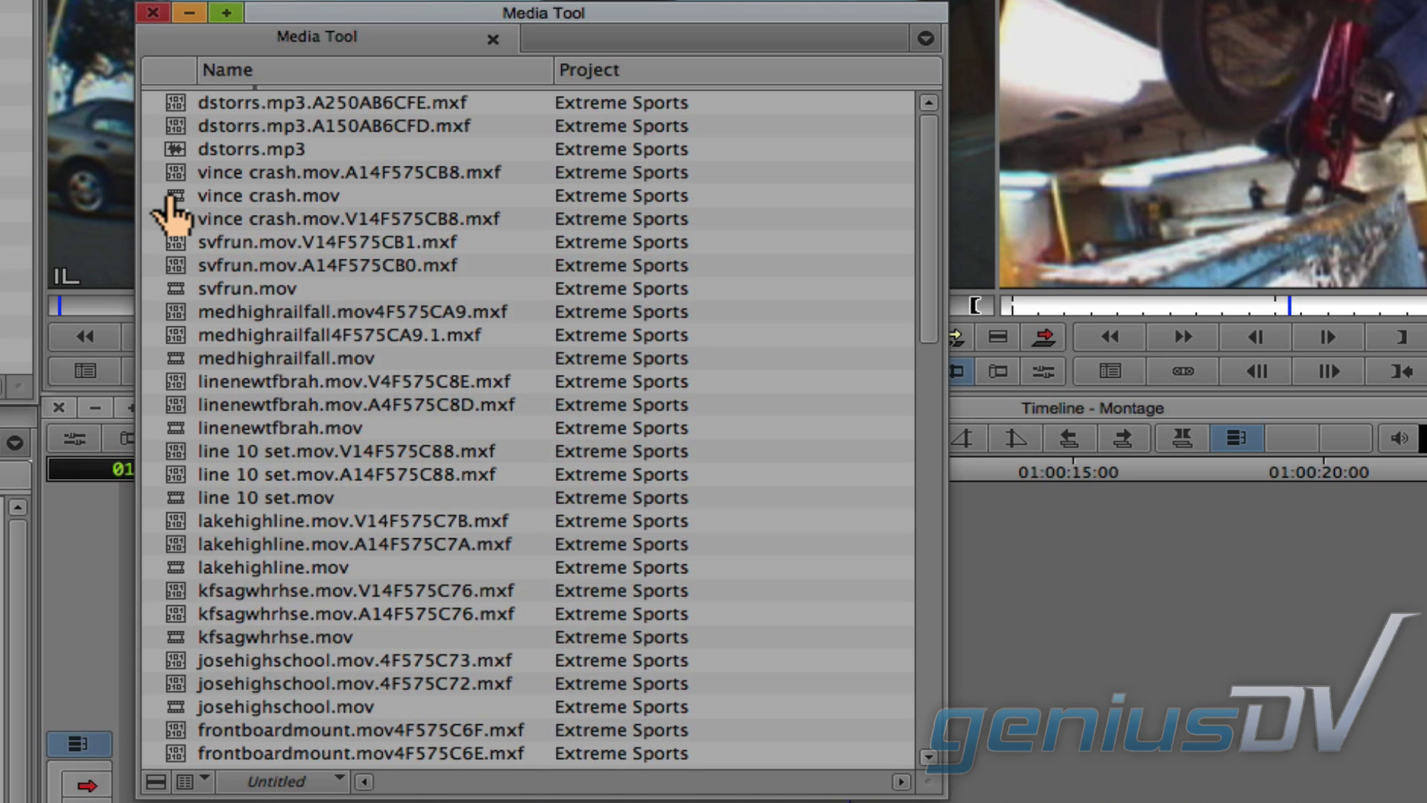
Step: Select vince crash.mov and its media files using Bin > Select Media Relatives
{"action": "left_click", "coordinate": [173, 198]}
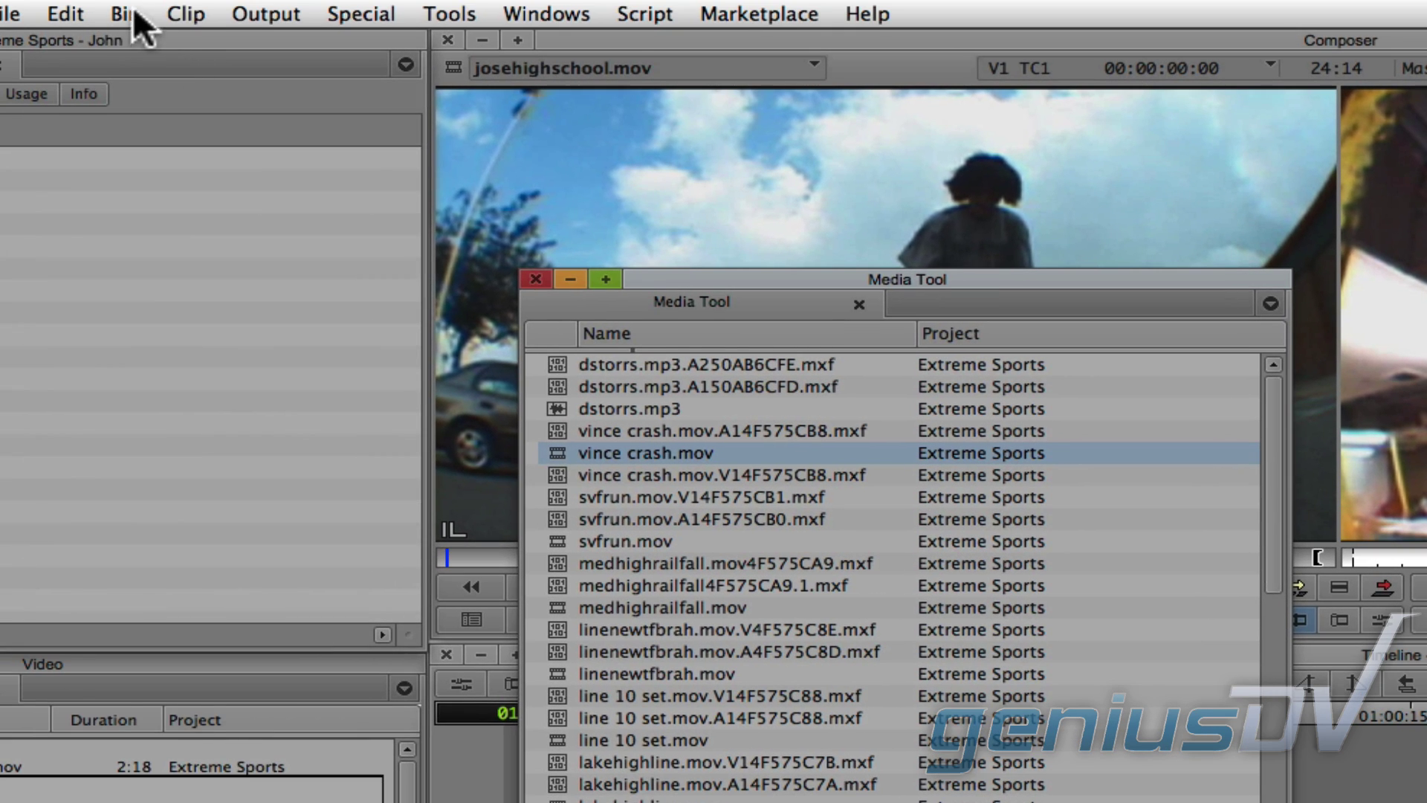
{"action": "left_click", "coordinate": [123, 14]}
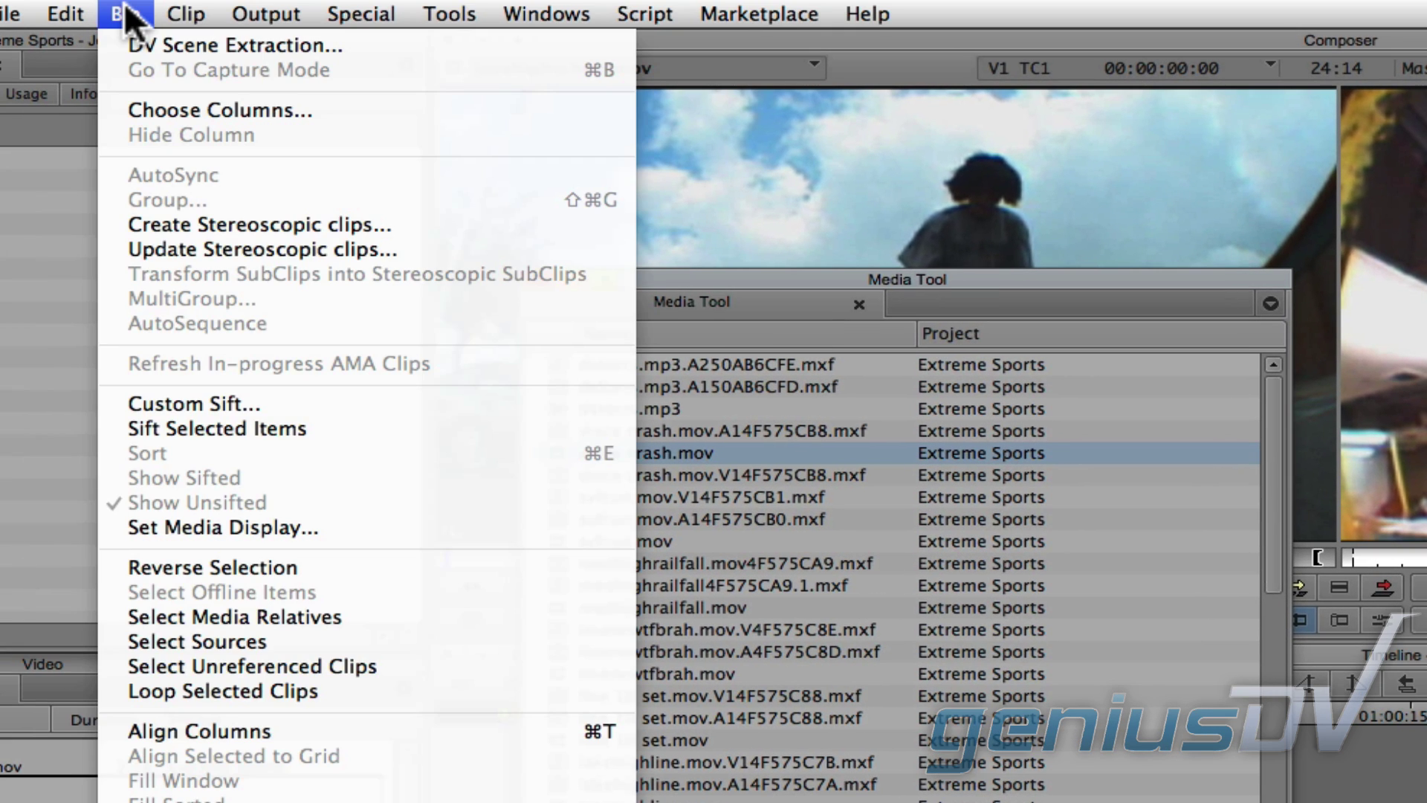
{"action": "left_click", "coordinate": [405, 617]}
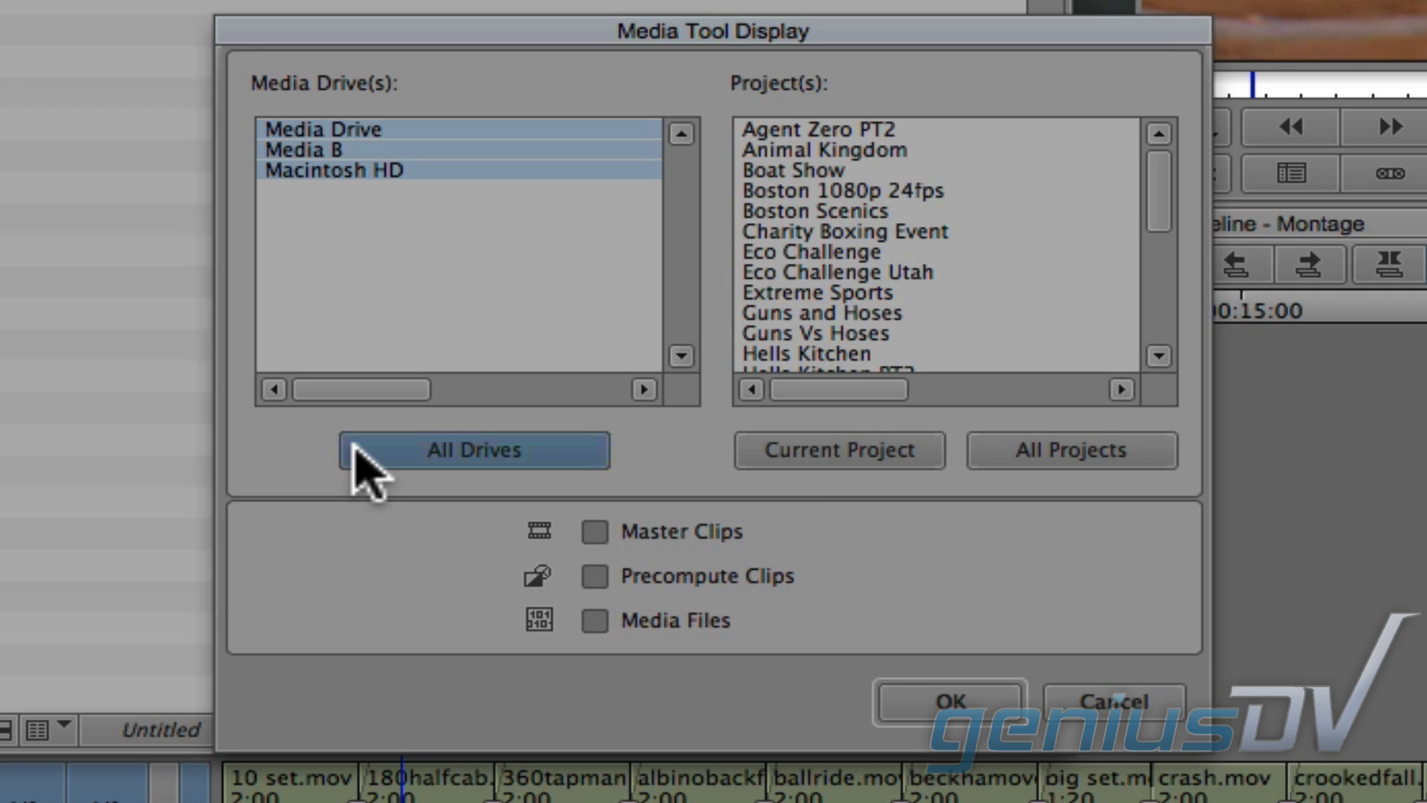
Step: Check Master Clips and Precompute Clips for Extreme Sports and list them
{"action": "left_click", "coordinate": [594, 532]}
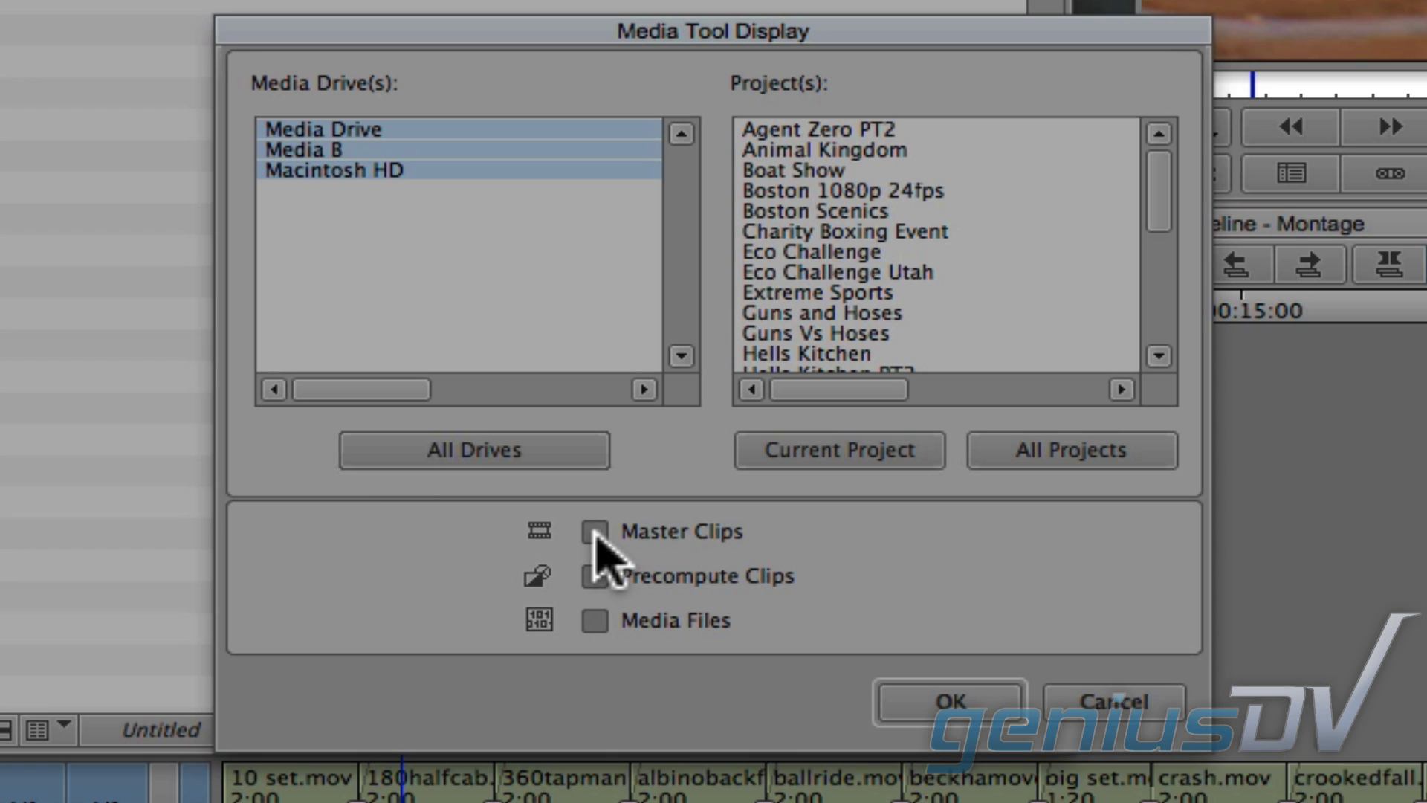
{"action": "left_click", "coordinate": [596, 578]}
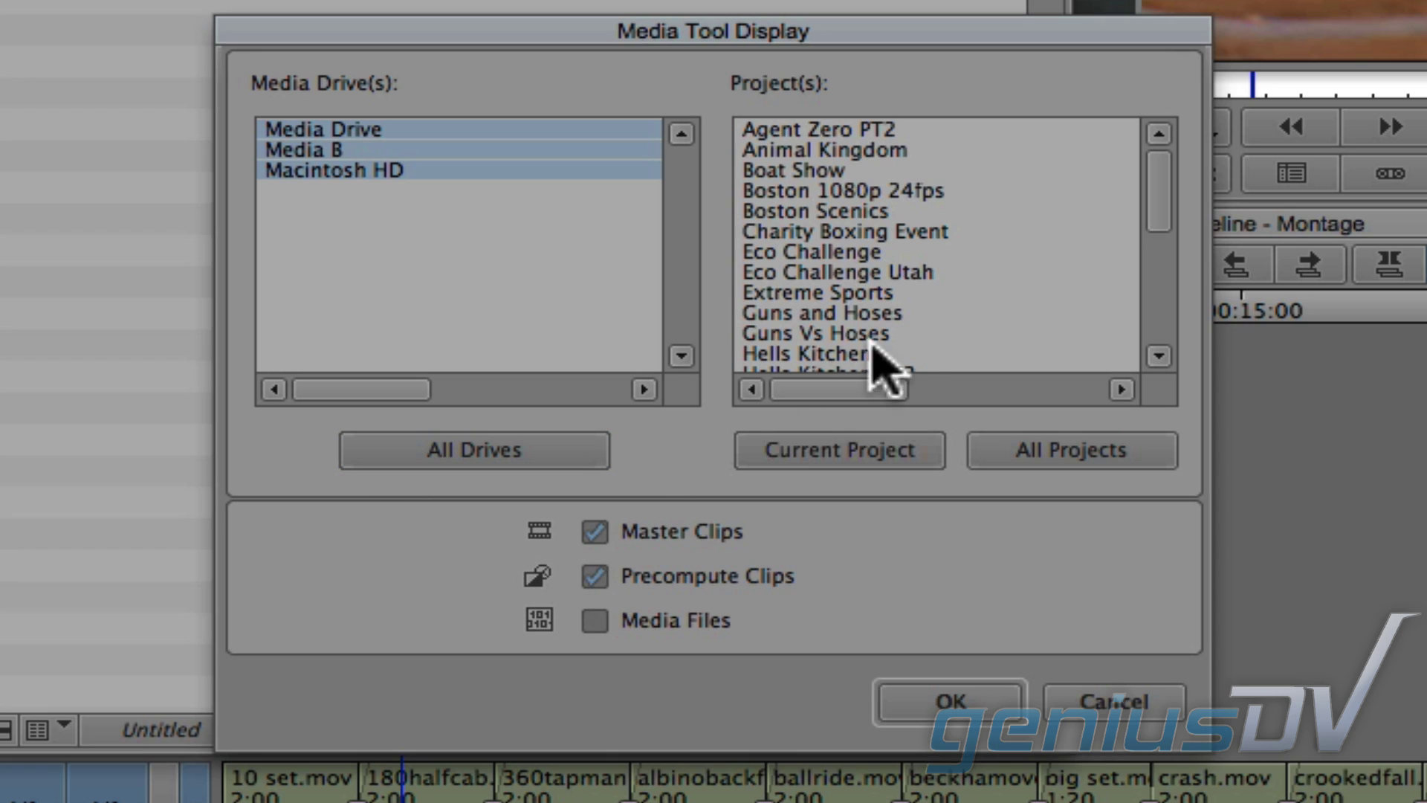
{"action": "left_click", "coordinate": [928, 292]}
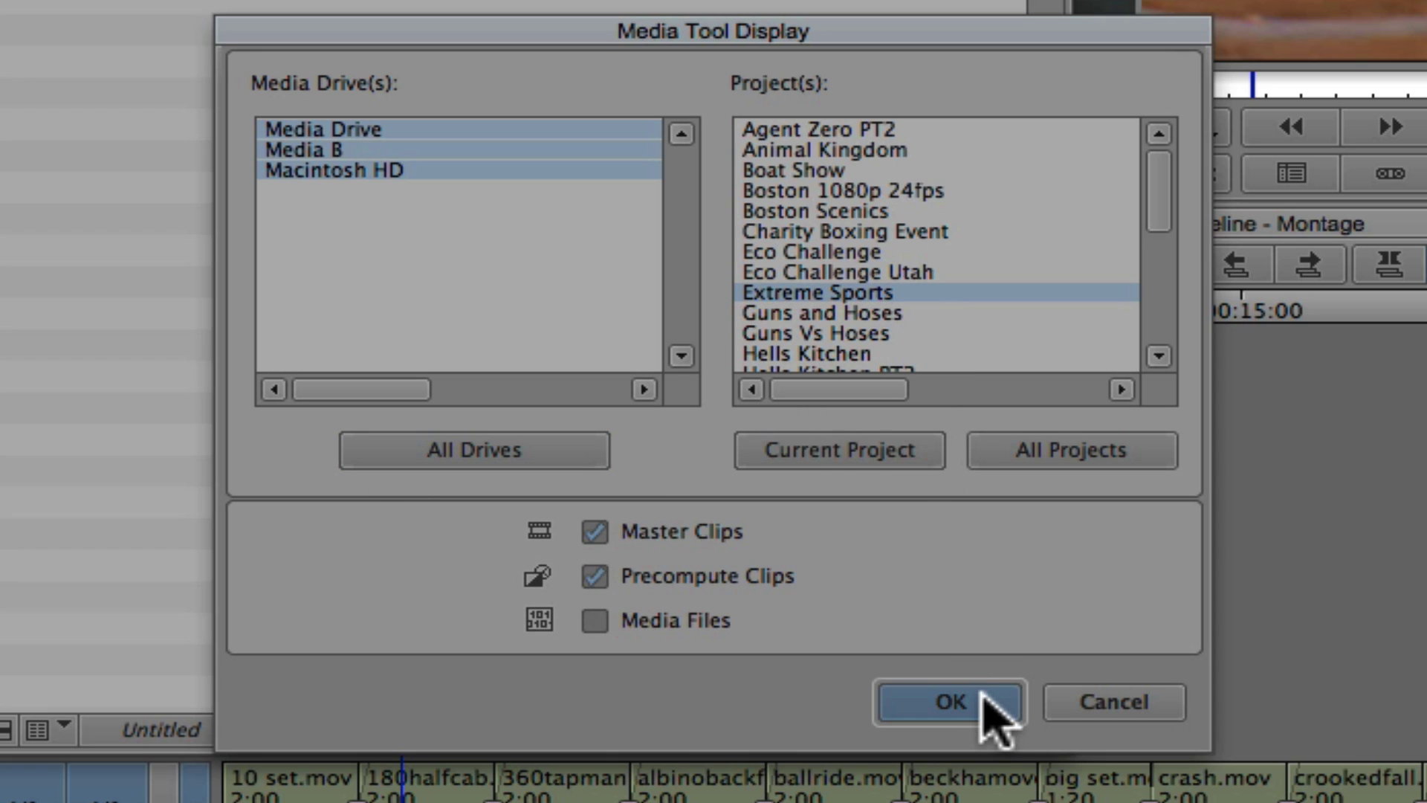
{"action": "left_click", "coordinate": [988, 700]}
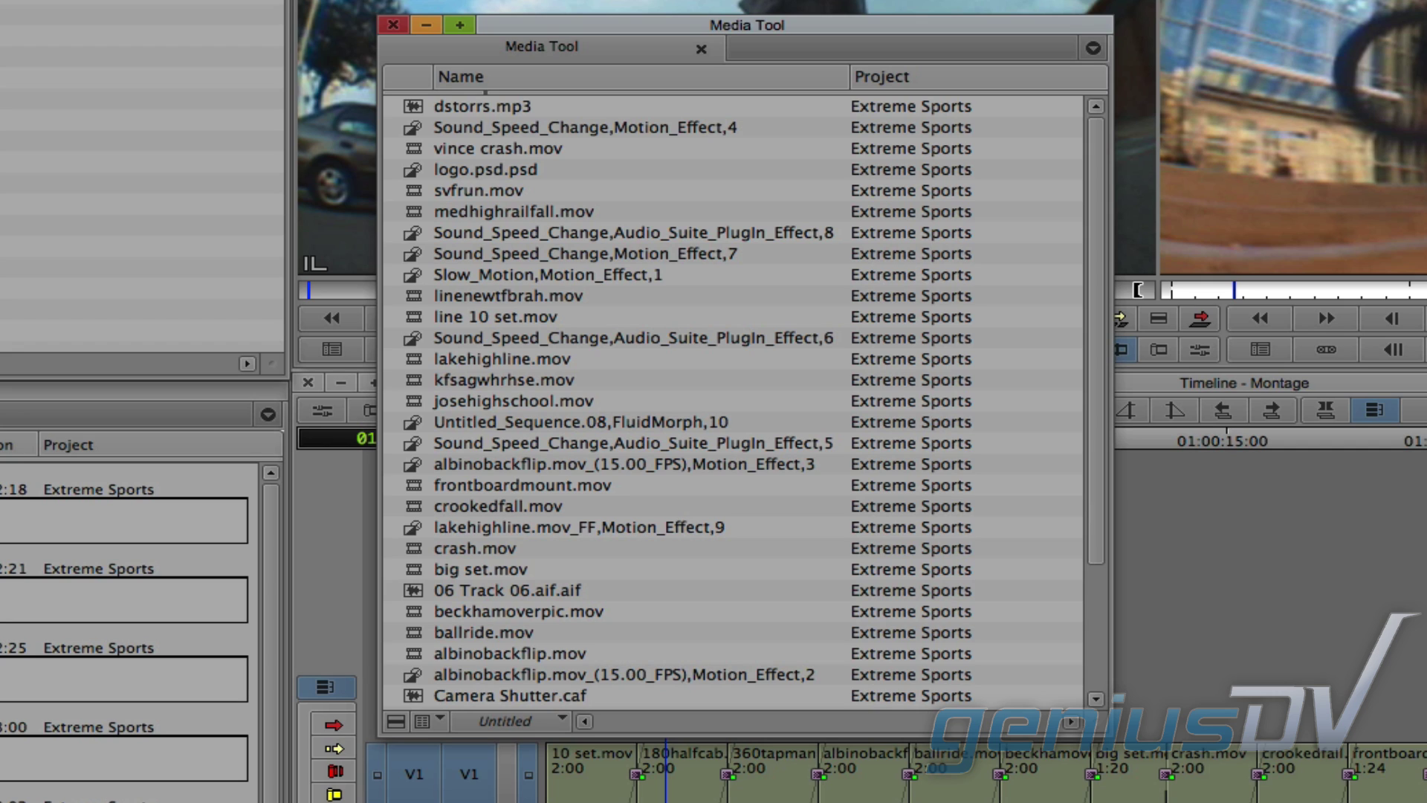
Step: Select all listed clips and delete their media: 48 captured clips and 17 precomputed files
{"action": "key", "text": "super+a"}
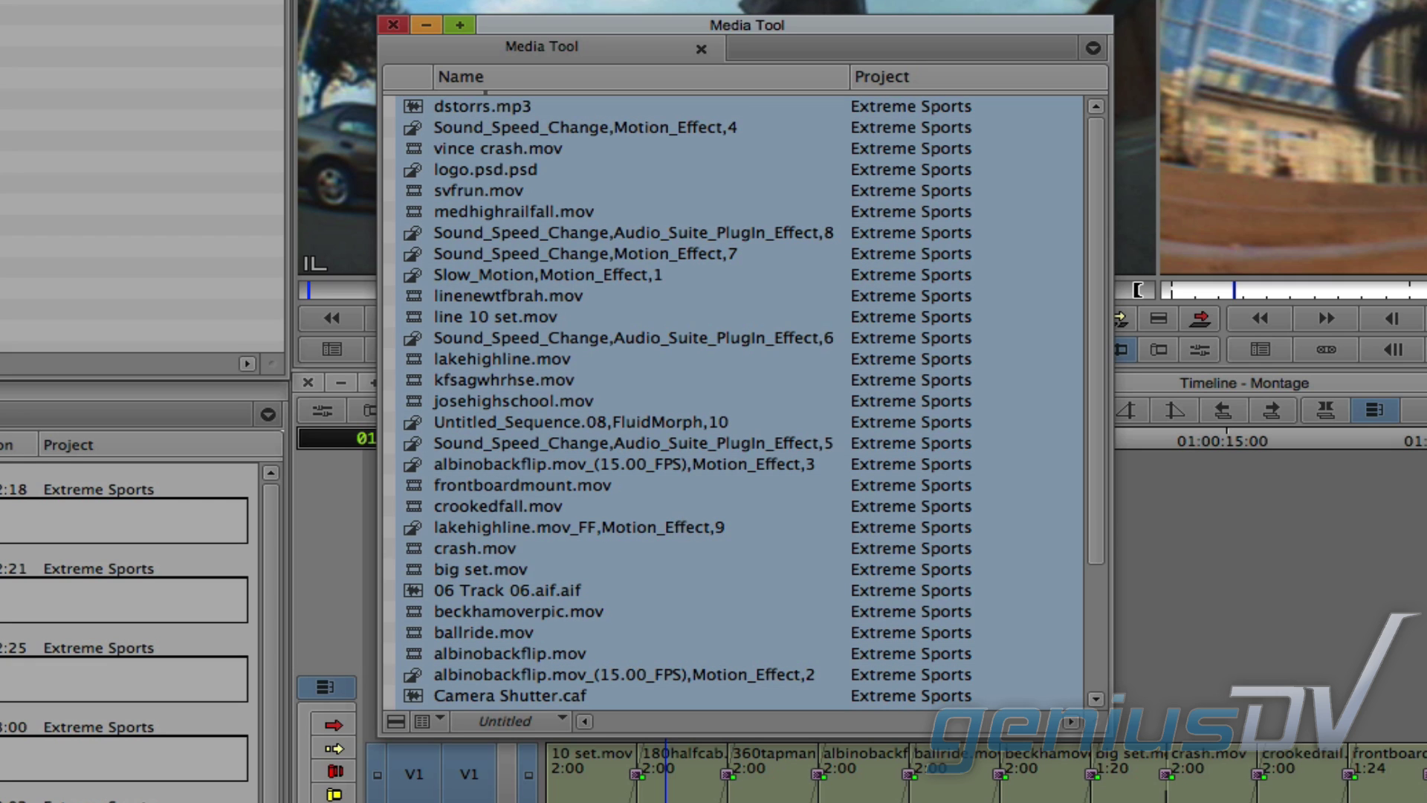
{"action": "key", "text": "Delete"}
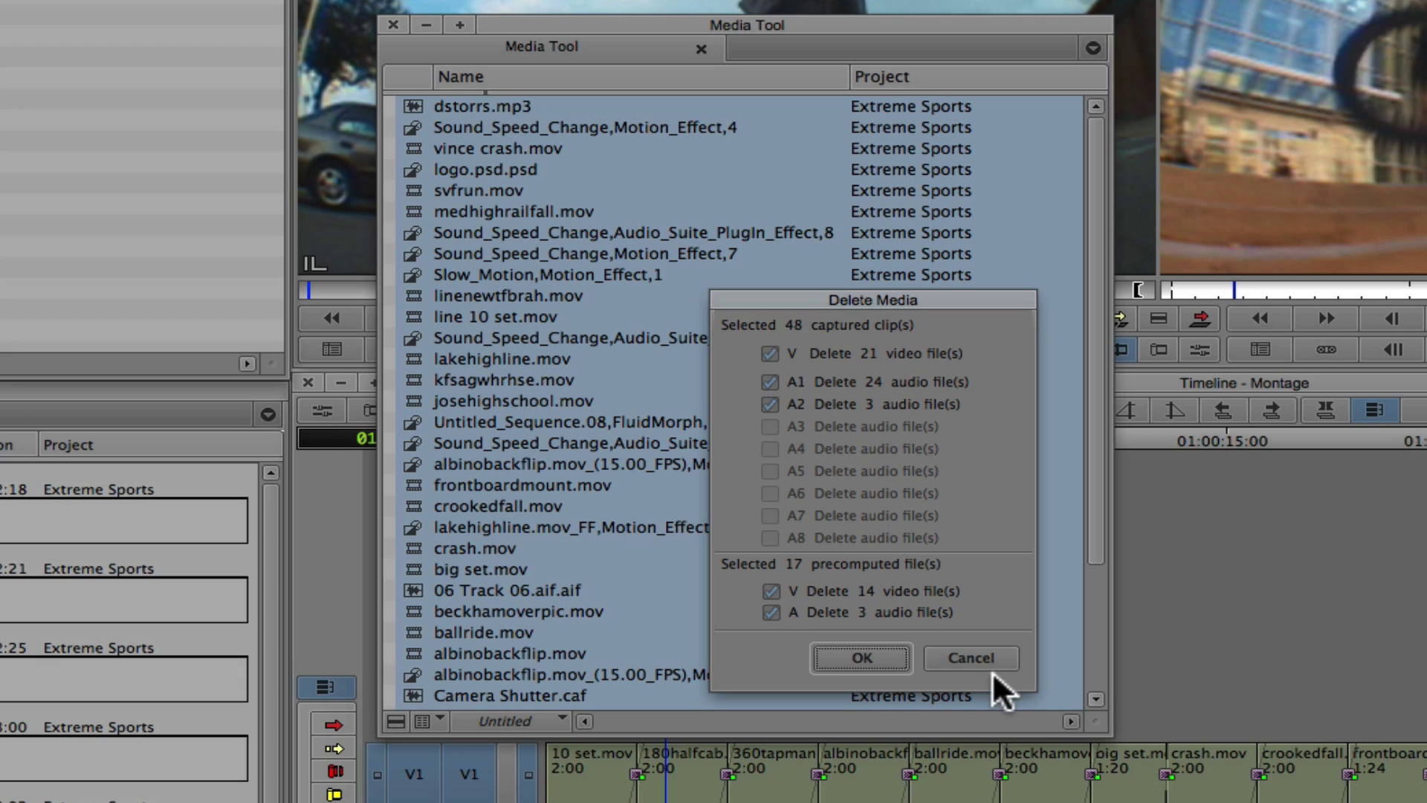
{"action": "left_click", "coordinate": [887, 646]}
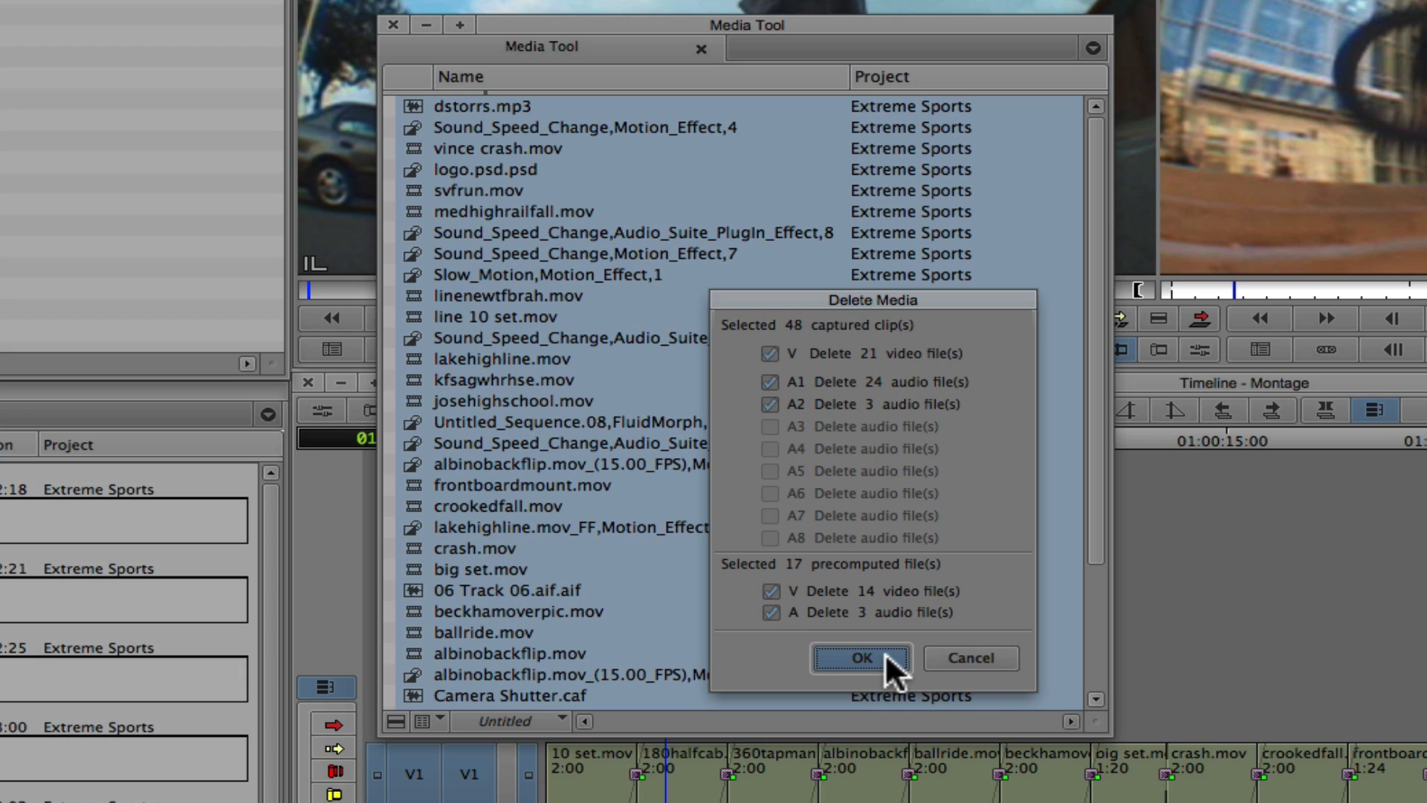
{"action": "left_click", "coordinate": [862, 657]}
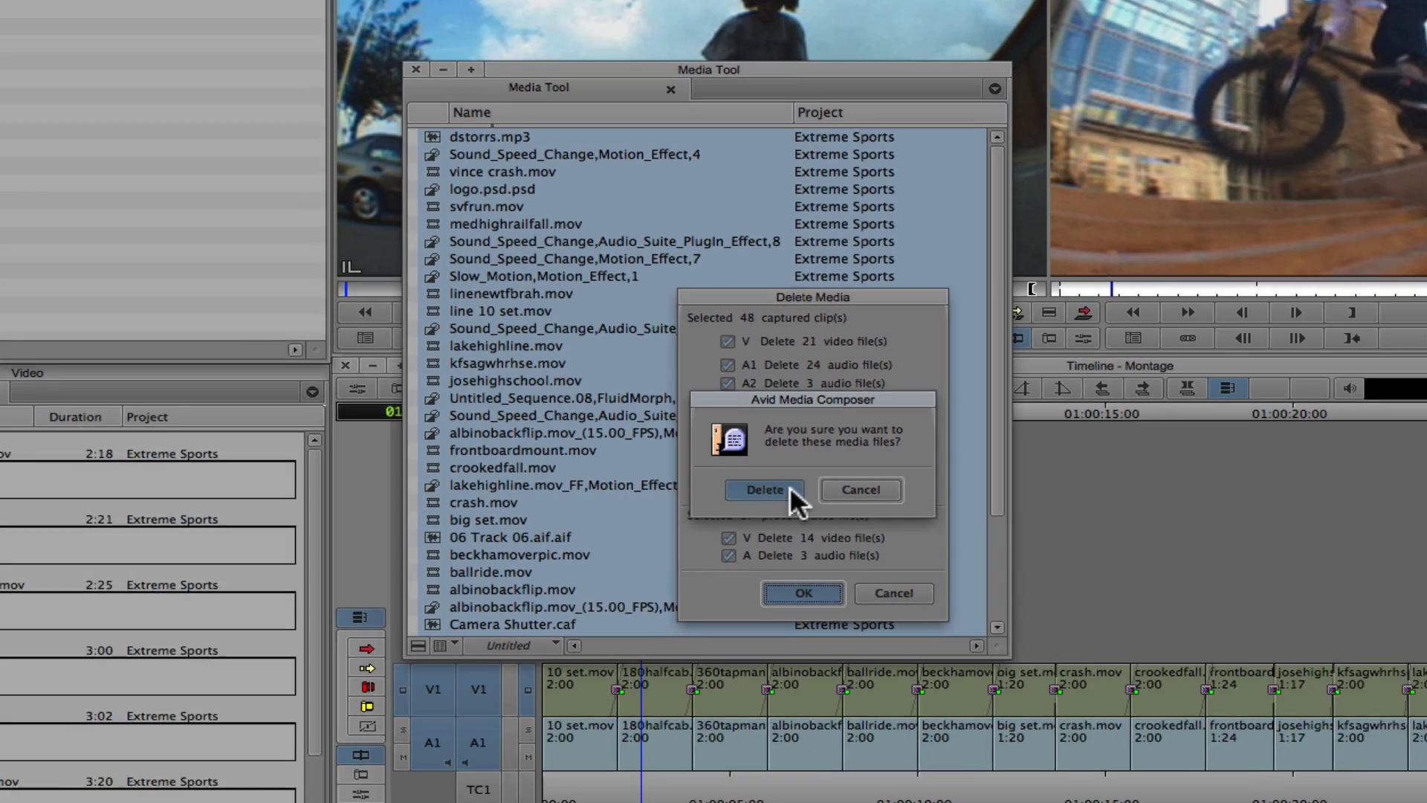
Step: Confirm the permanent deletion, then list Misc Media master clips in the Media Tool
{"action": "left_click", "coordinate": [845, 529]}
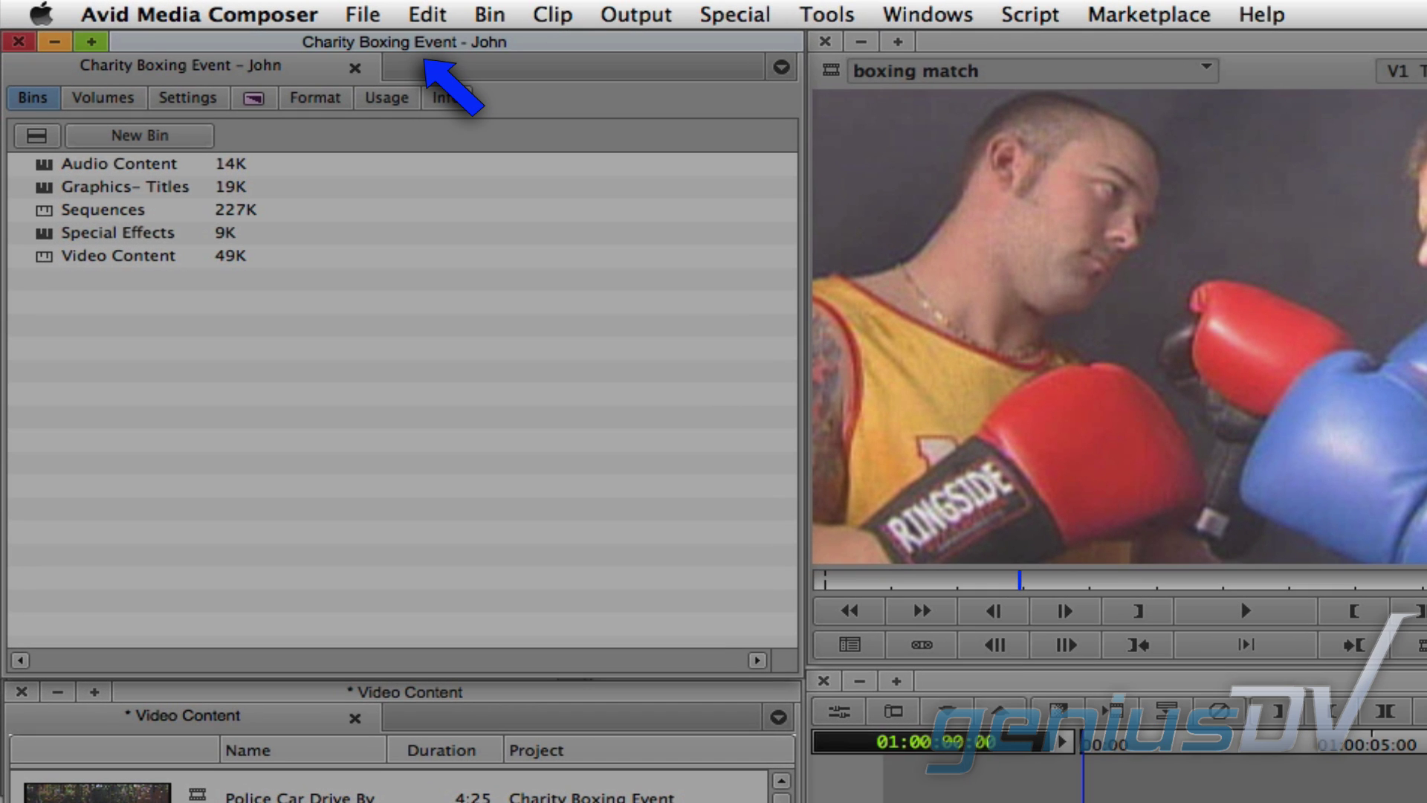
{"action": "left_click", "coordinate": [826, 15]}
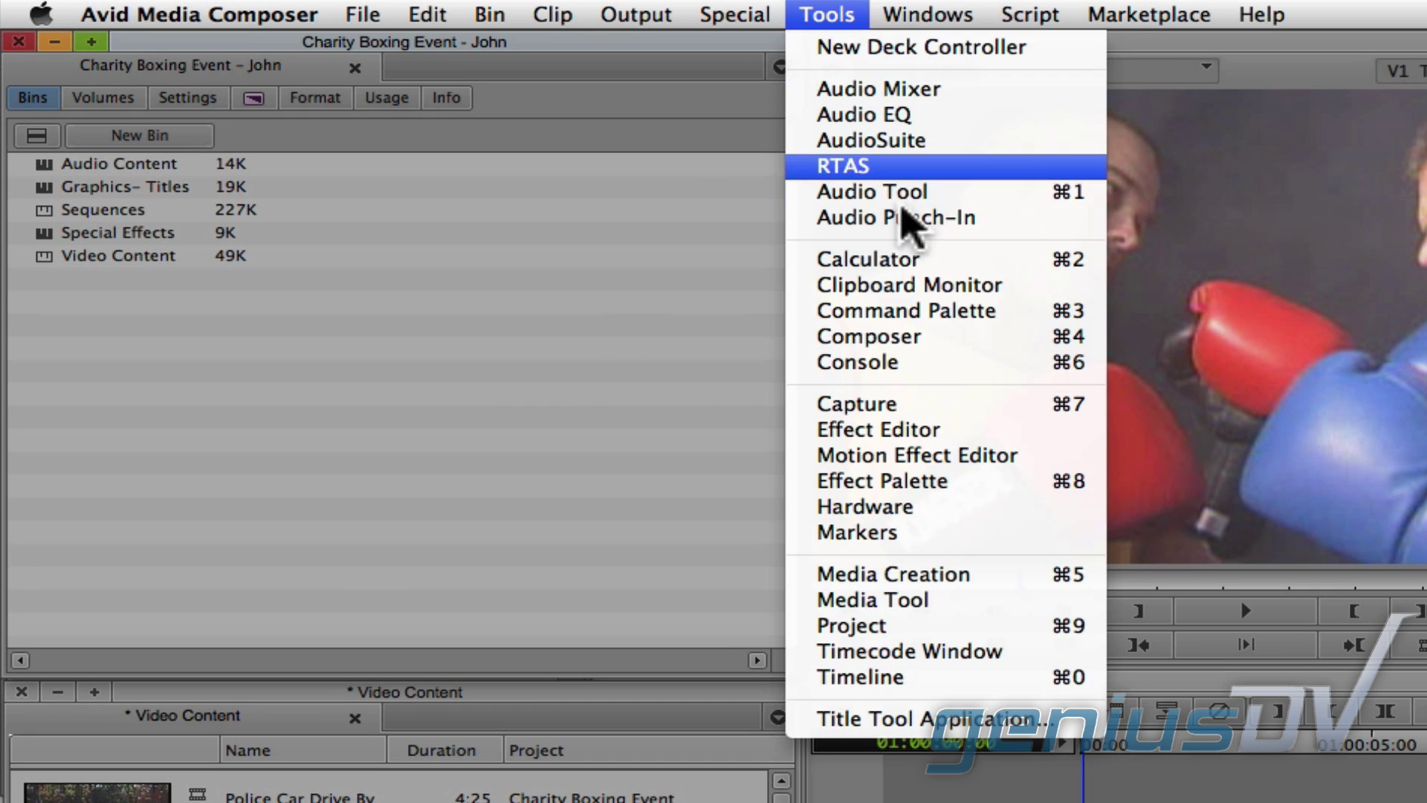
{"action": "left_click", "coordinate": [1000, 599]}
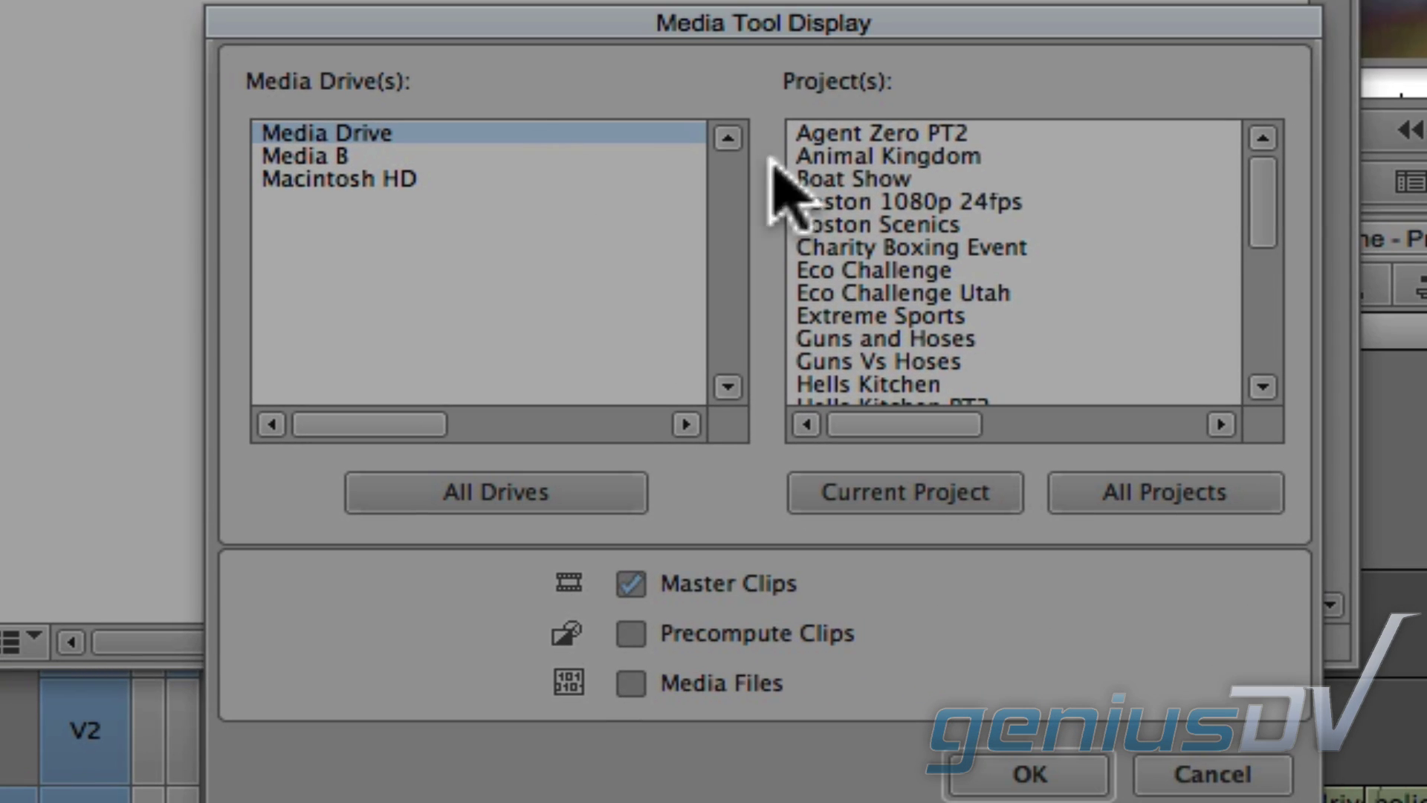
{"action": "left_click_drag", "start_coordinate": [1268, 200], "coordinate": [1268, 297]}
{"action": "left_click", "coordinate": [931, 239]}
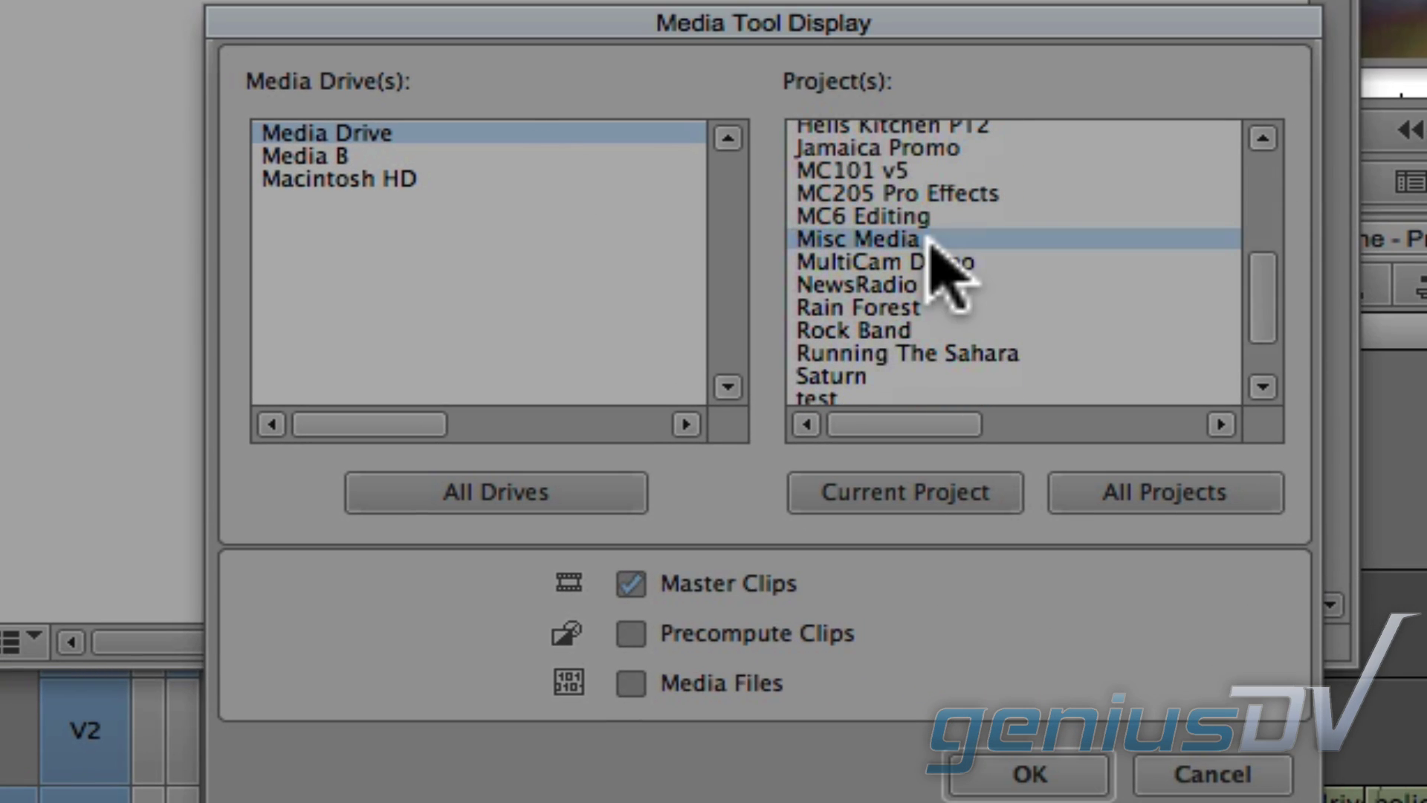
{"action": "left_click", "coordinate": [1079, 772]}
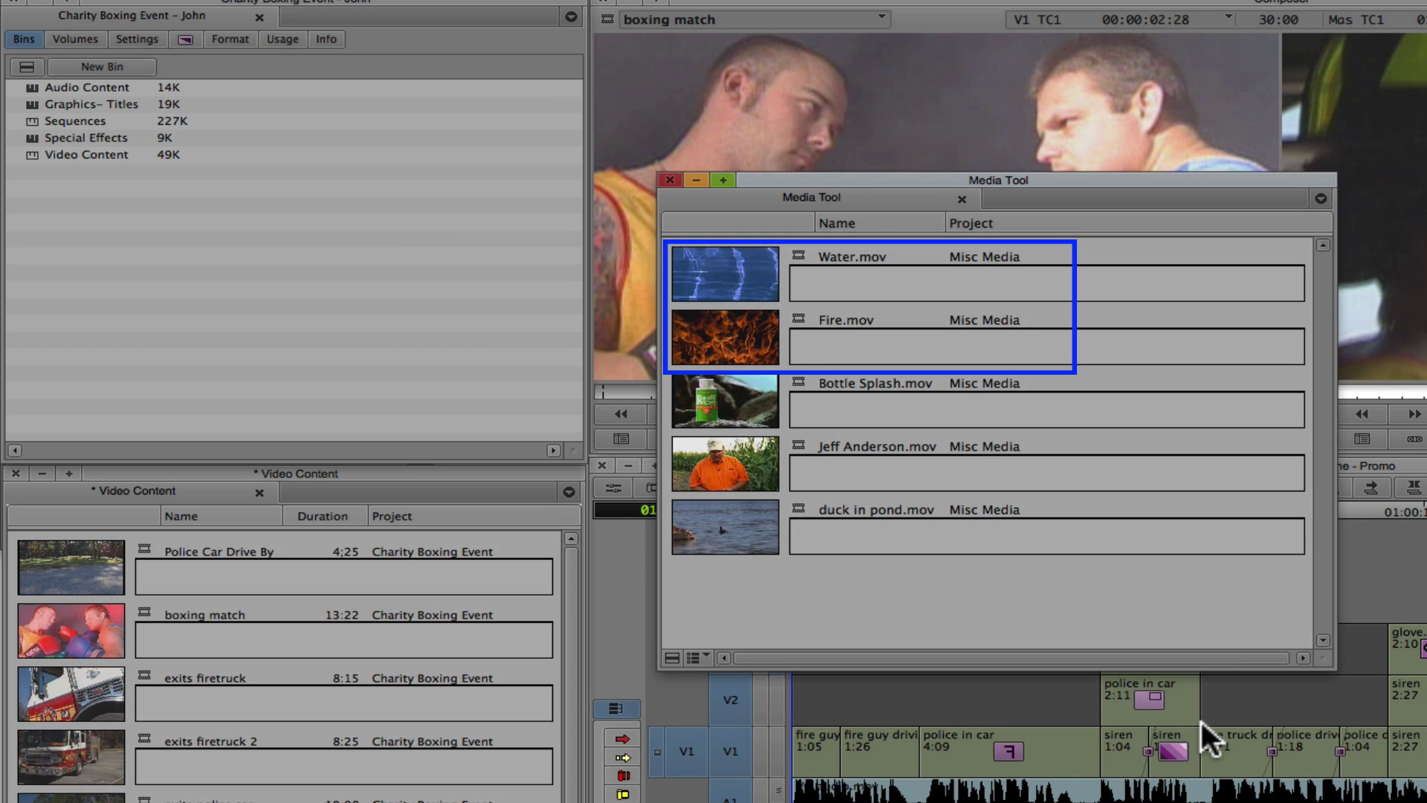
Step: Drag Fire.mov from the Media Tool into the Video Content bin
{"action": "left_click", "coordinate": [717, 350]}
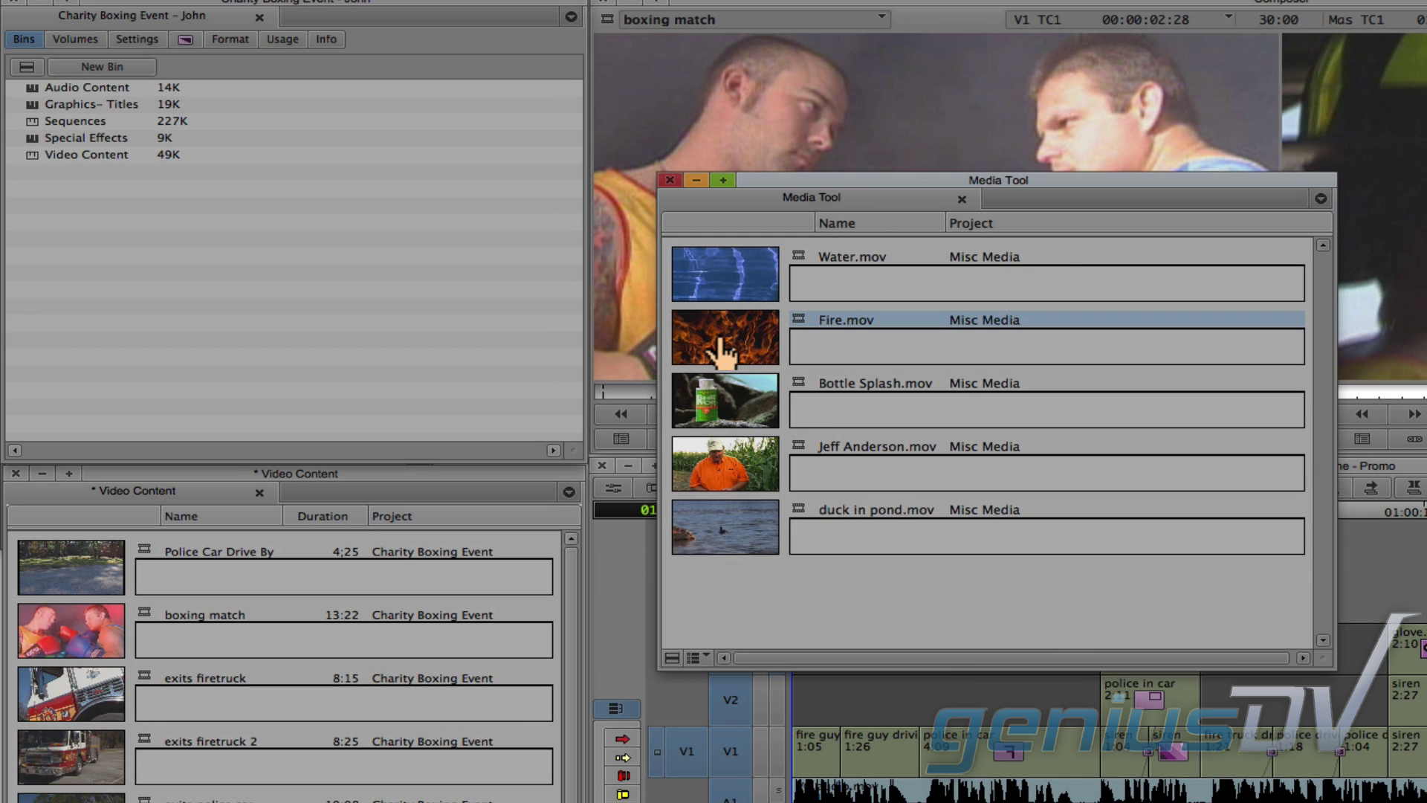
{"action": "left_click_drag", "start_coordinate": [717, 349], "coordinate": [271, 656]}
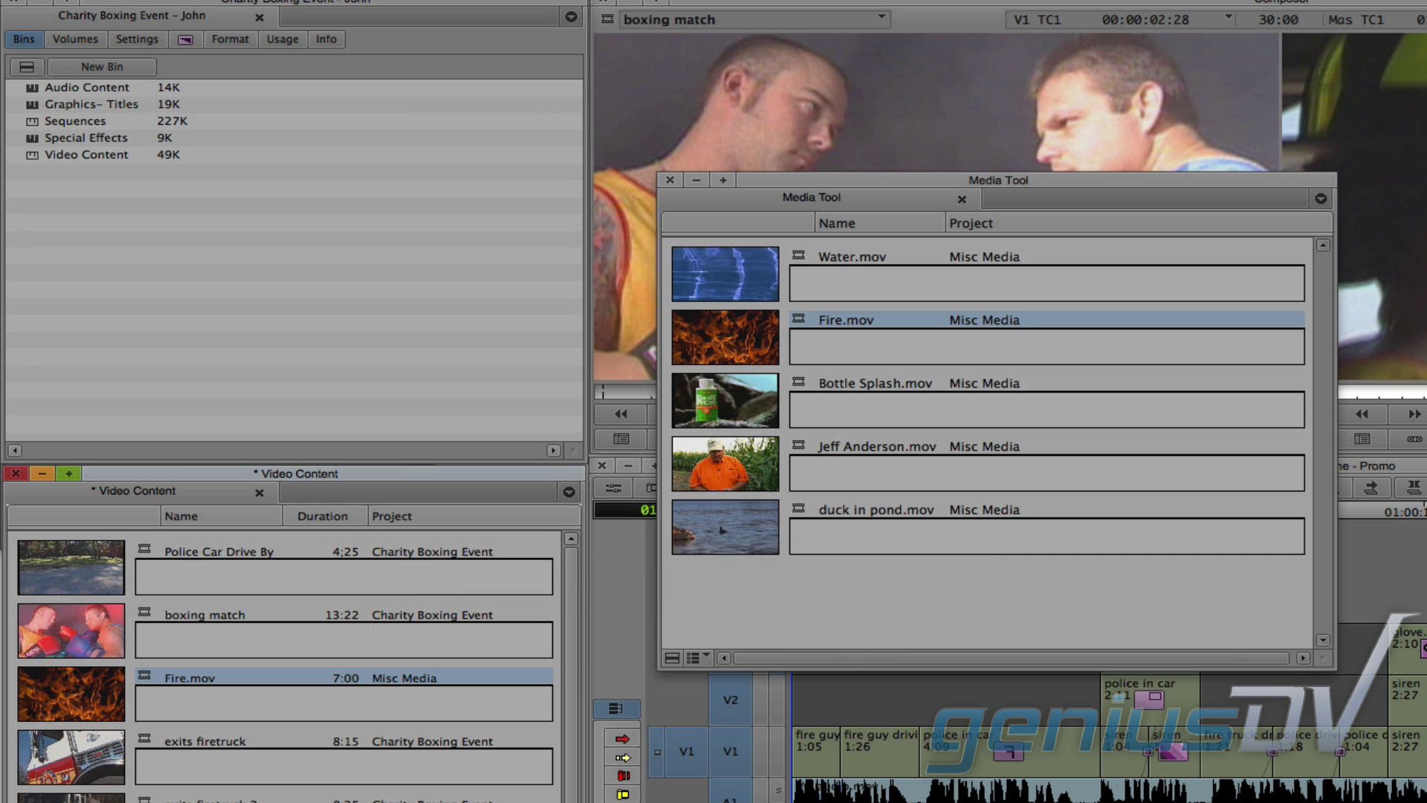